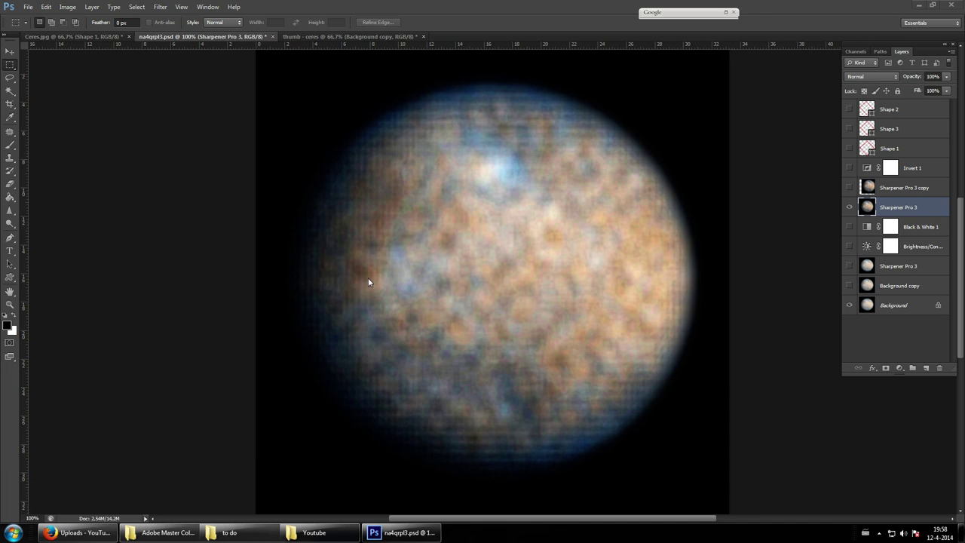
# Bring Firefox forward and step through the YouTube and Google tabs to the Ceres Wikipedia article
pyautogui.click(79, 532)
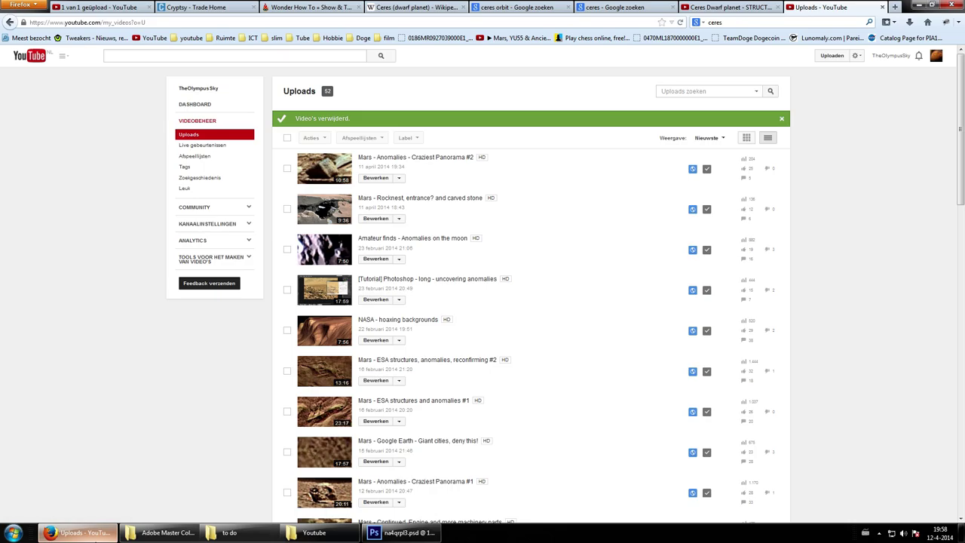
pyautogui.click(714, 7)
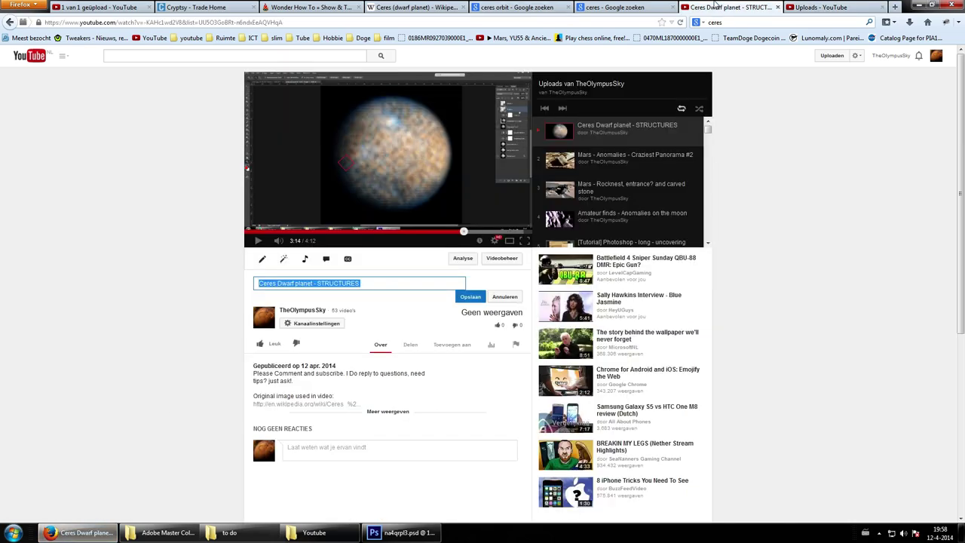
pyautogui.click(633, 7)
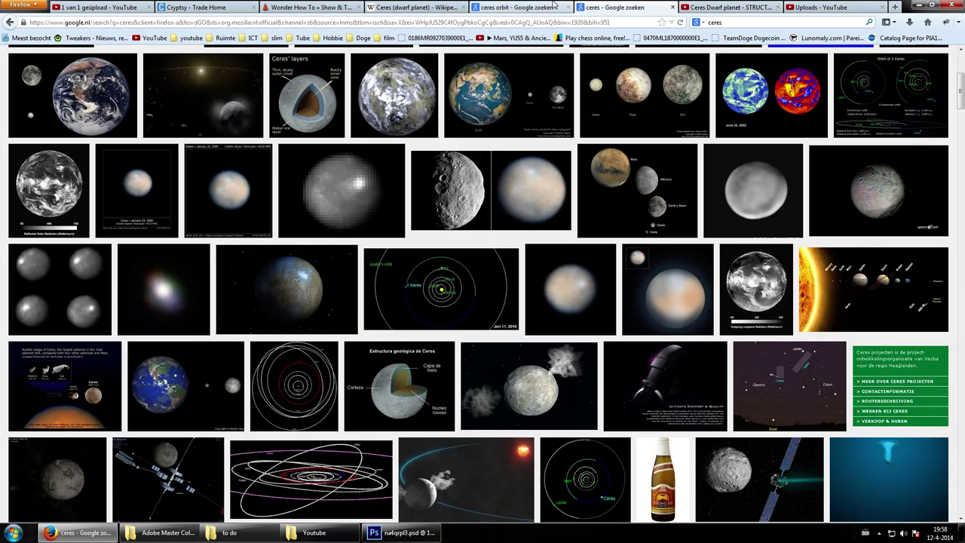
pyautogui.click(550, 7)
pyautogui.click(437, 7)
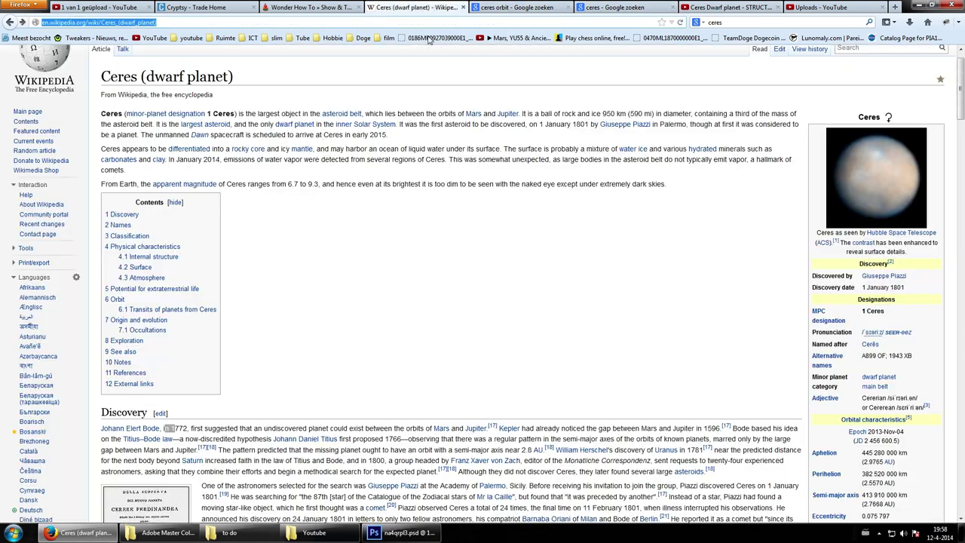
pyautogui.moveTo(278, 148); pyautogui.dragTo(379, 149)
pyautogui.click(455, 158)
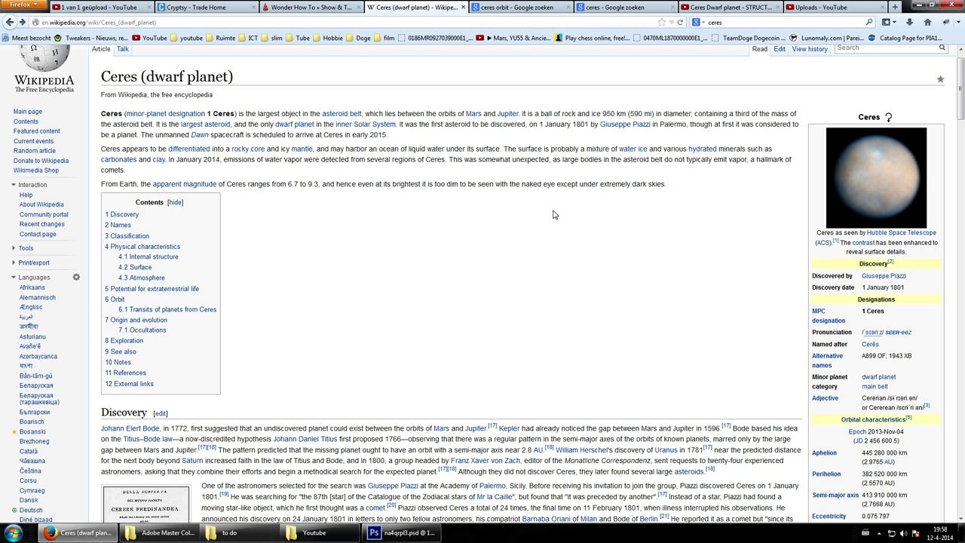
pyautogui.scroll(-1, 553, 215)
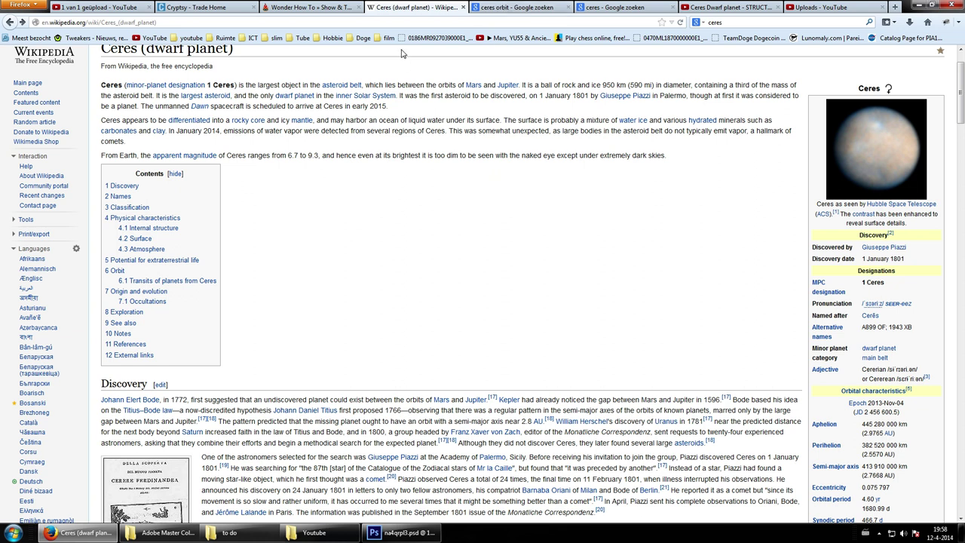
pyautogui.click(352, 23)
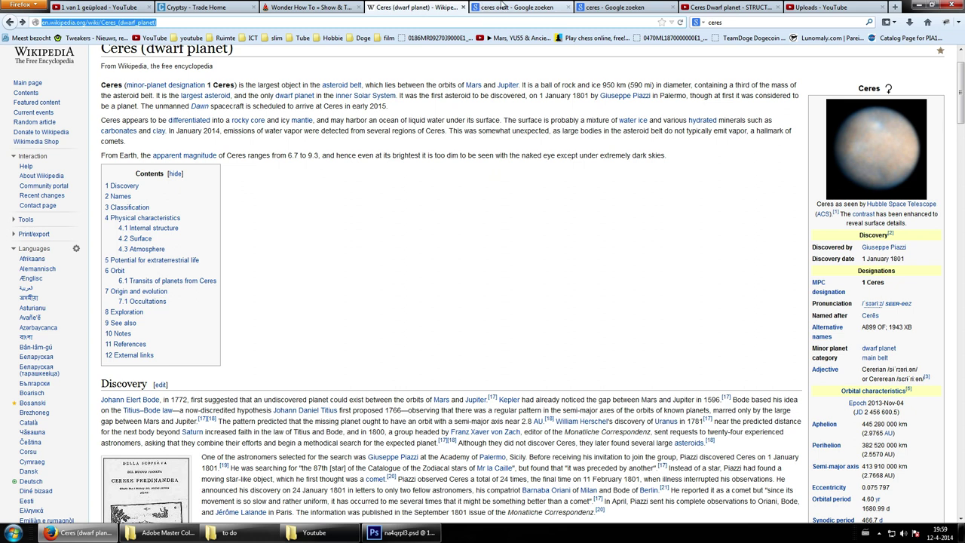
# Check the Ceres orbit and Ceres image results, and hide Sharpener Pro 3 in Photoshop
pyautogui.click(476, 6)
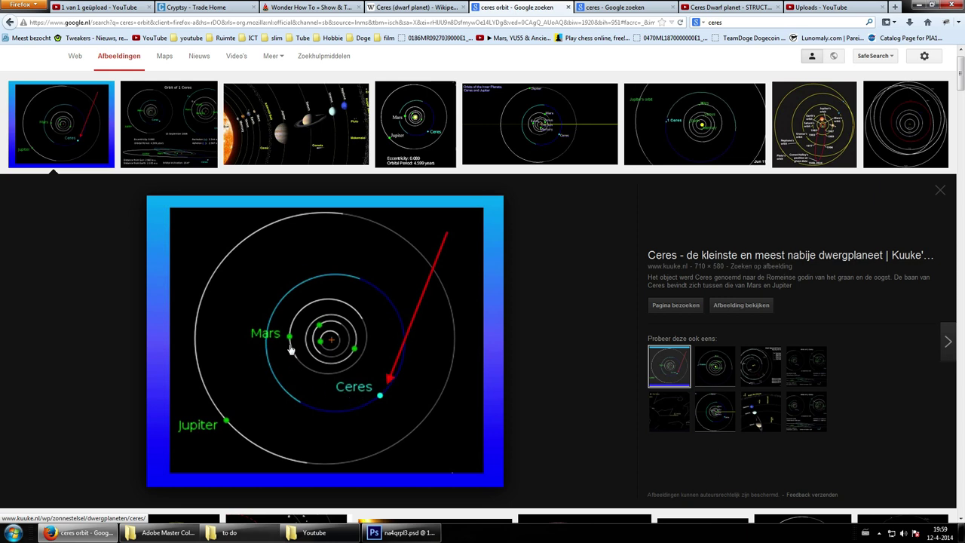
pyautogui.click(632, 7)
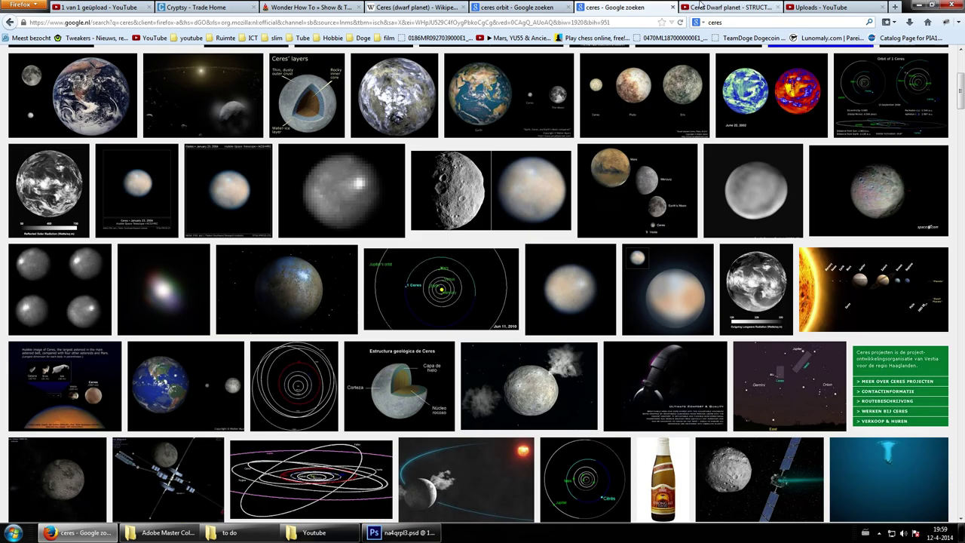
pyautogui.click(400, 533)
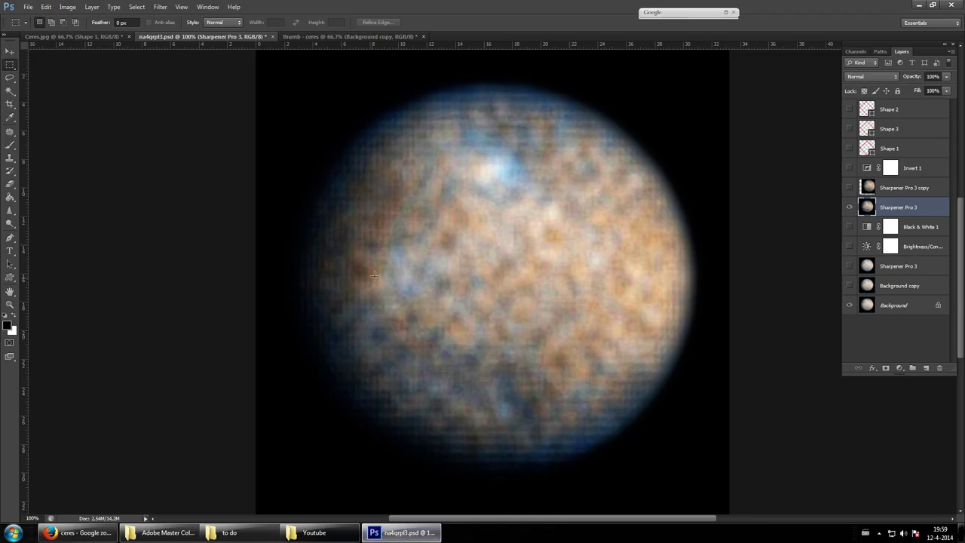
pyautogui.keyDown('ctrl'); pyautogui.click(851, 209); pyautogui.keyUp('ctrl')
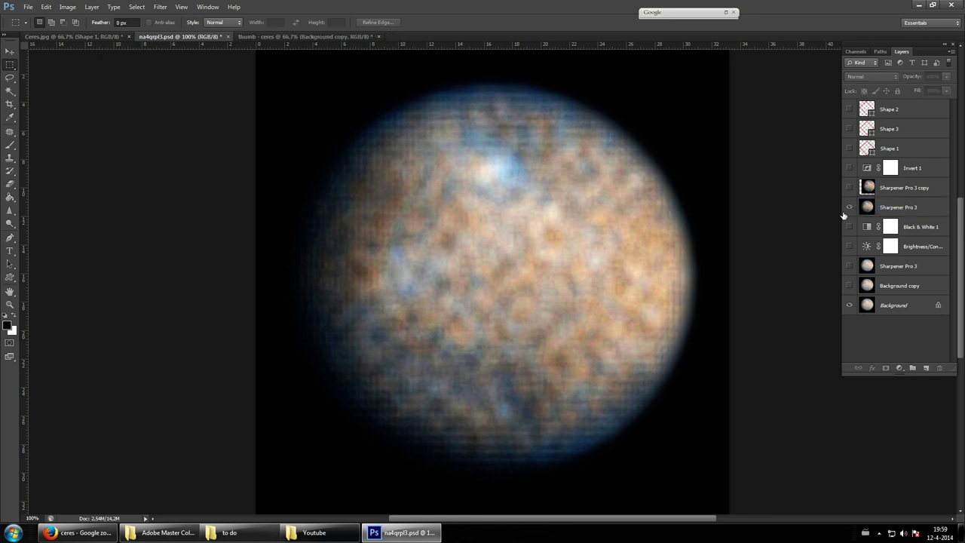
pyautogui.click(850, 208)
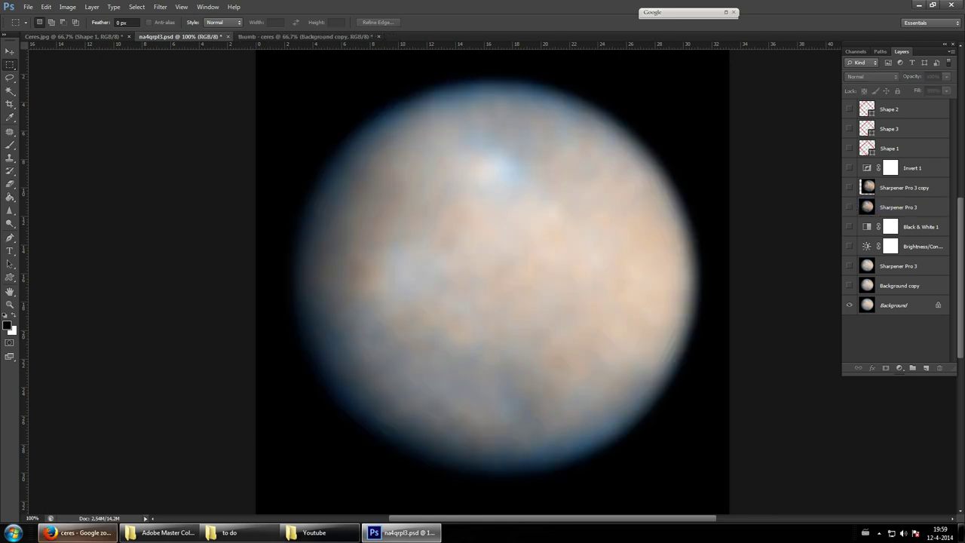
pyautogui.click(83, 532)
pyautogui.scroll(2, 332, 197)
pyautogui.scroll(3, 332, 198)
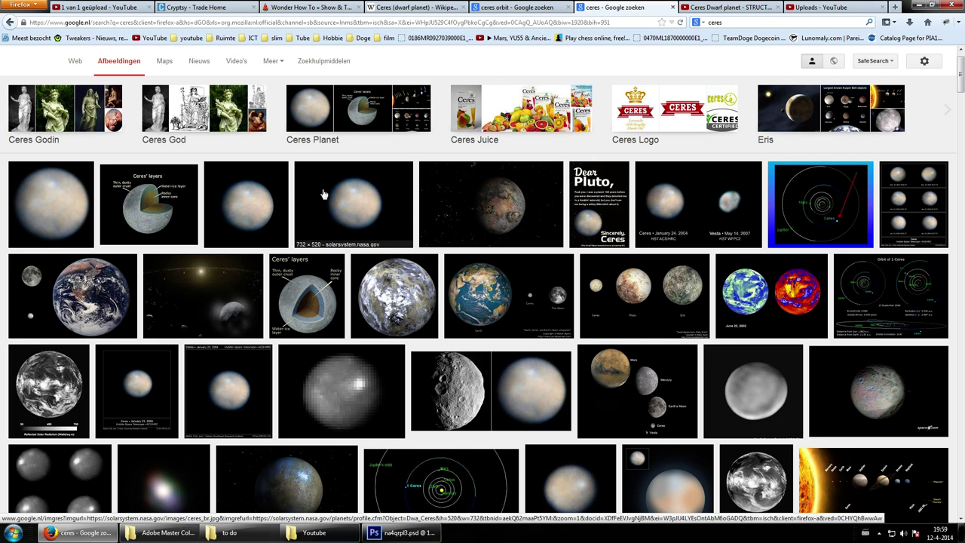
pyautogui.scroll(-1, 325, 195)
pyautogui.scroll(-2, 317, 249)
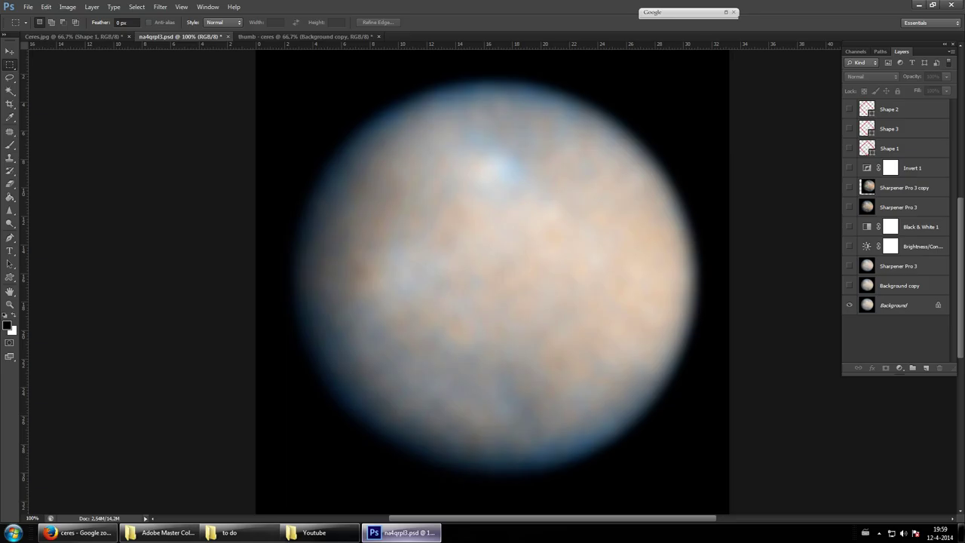
# Zoom in on the planet's left side, then back out to the whole planet
pyautogui.click(400, 533)
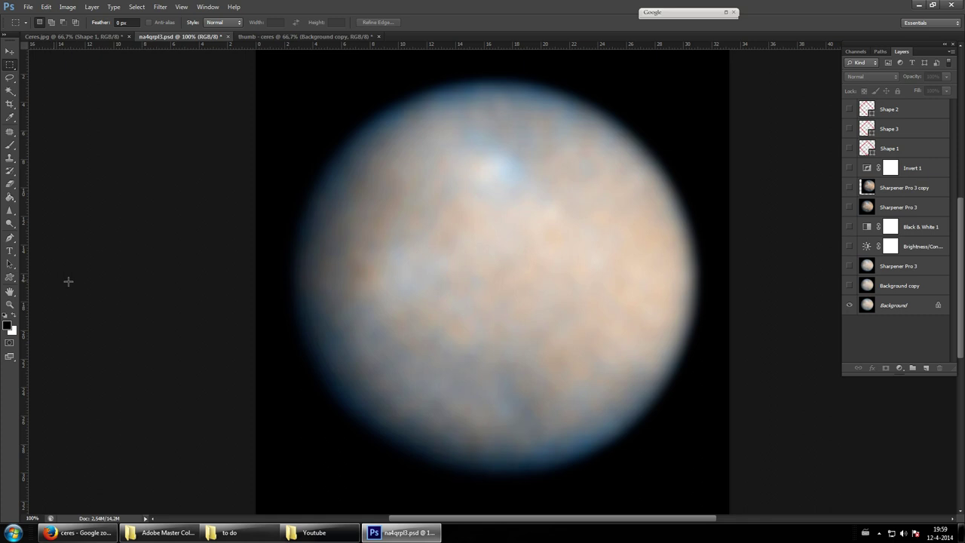
pyautogui.click(10, 304)
pyautogui.click(334, 349)
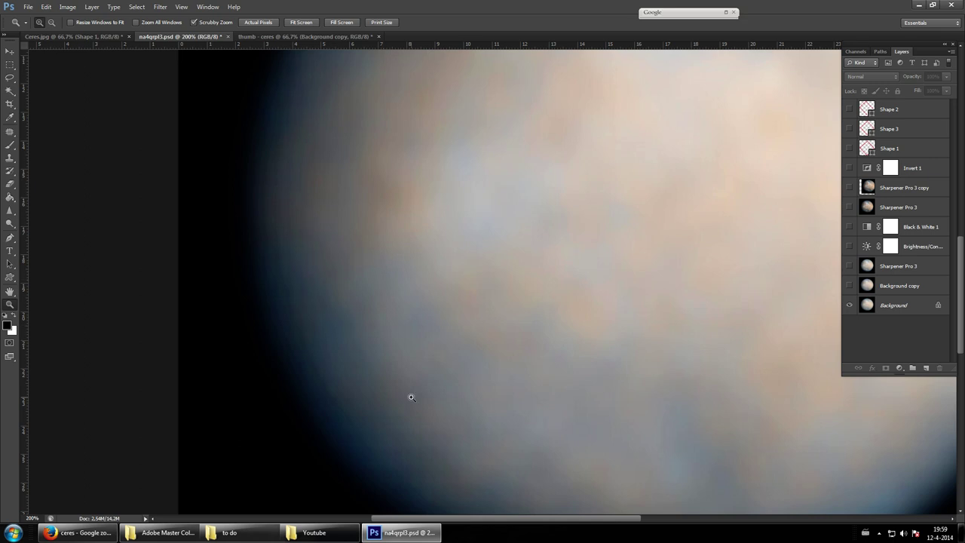
pyautogui.keyDown('alt'); pyautogui.click(375, 420); pyautogui.keyUp('alt')
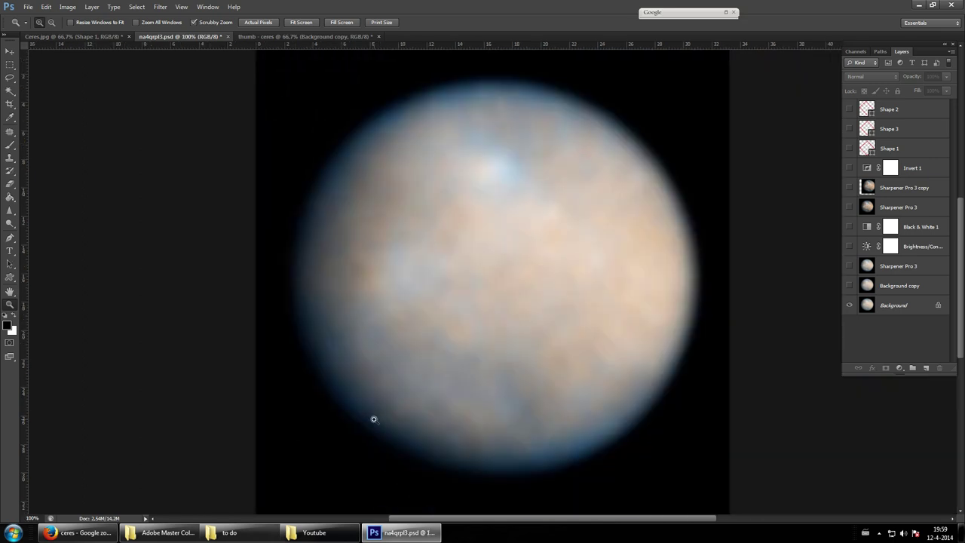
# Show Sharpener Pro 3 again, briefly toggling its copy layer on and off
pyautogui.click(849, 206)
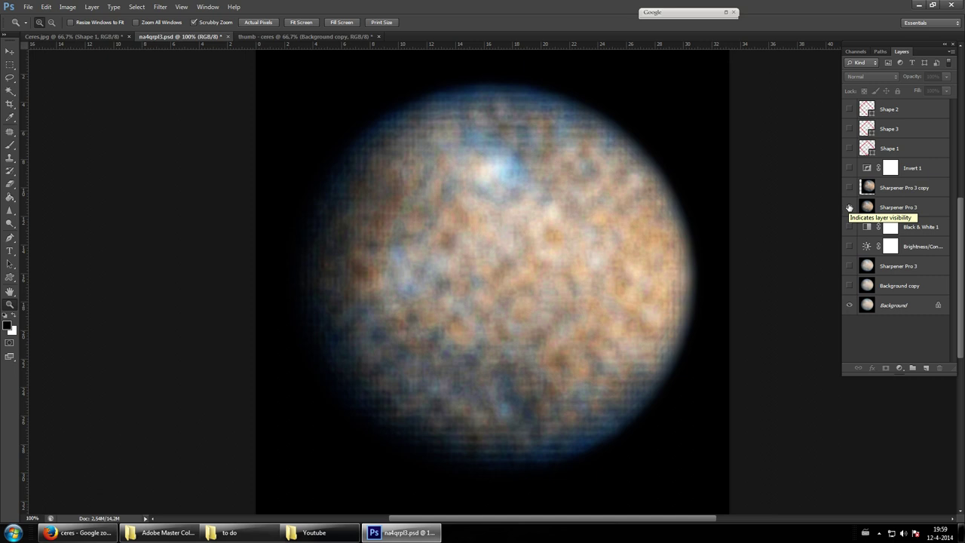
pyautogui.click(853, 188)
pyautogui.click(851, 188)
# Duplicate the Sharpener Pro 3 layer into Sharpener Pro 3 copy 2
pyautogui.rightClick(909, 205)
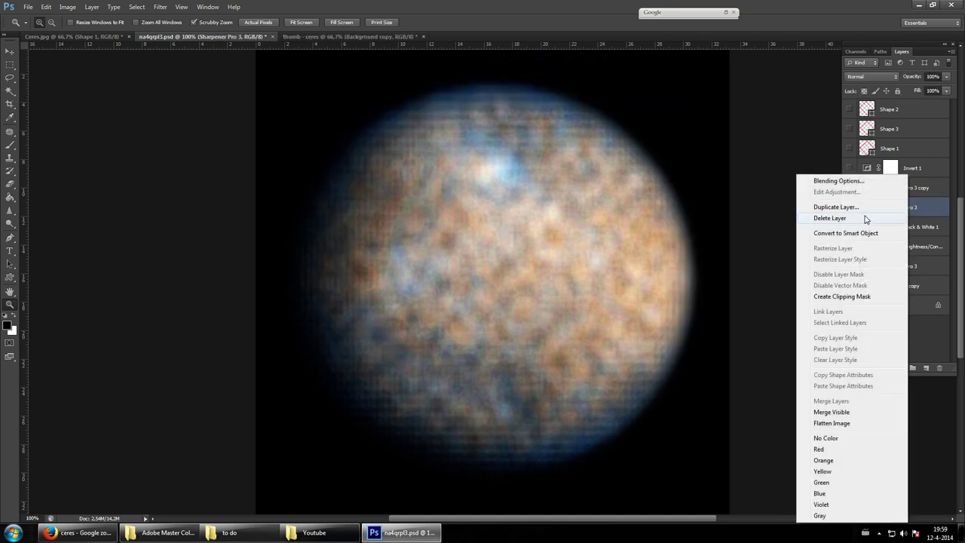
pyautogui.click(822, 205)
pyautogui.press('Return')
# Zoom in and brush a black zigzag line along the planet's lower-left edge
pyautogui.click(302, 347)
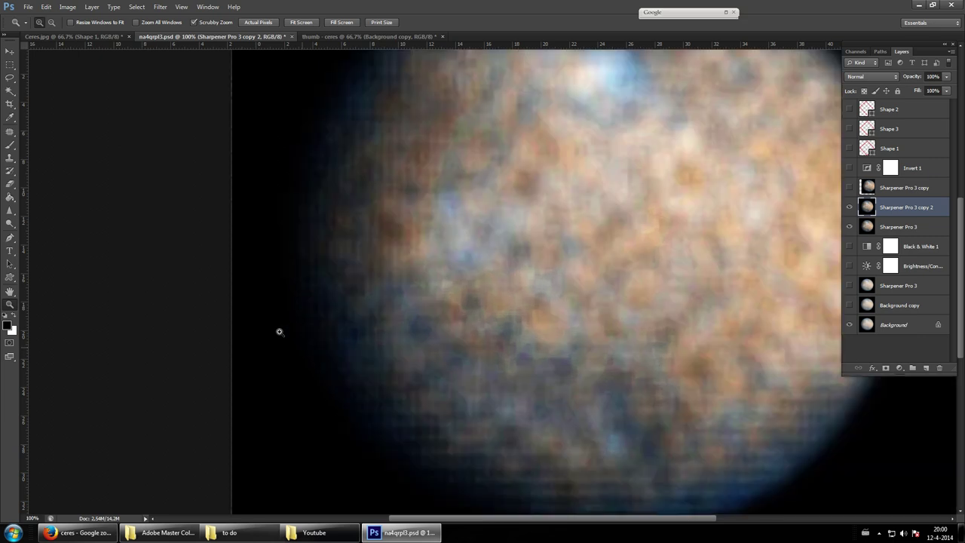
pyautogui.click(9, 145)
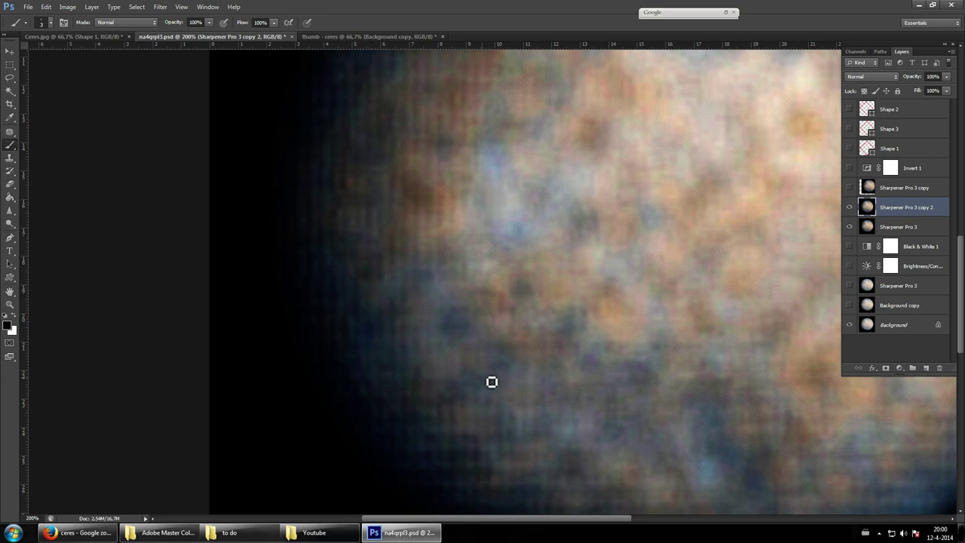
pyautogui.moveTo(340, 276)
pyautogui.mouseDown()
pyautogui.moveTo(379, 327)
pyautogui.moveTo(412, 312)
pyautogui.moveTo(433, 285)
pyautogui.moveTo(508, 367)
pyautogui.moveTo(450, 400)
pyautogui.mouseUp()
pyautogui.scroll(-1, 486, 400)
pyautogui.scroll(-1, 491, 398)
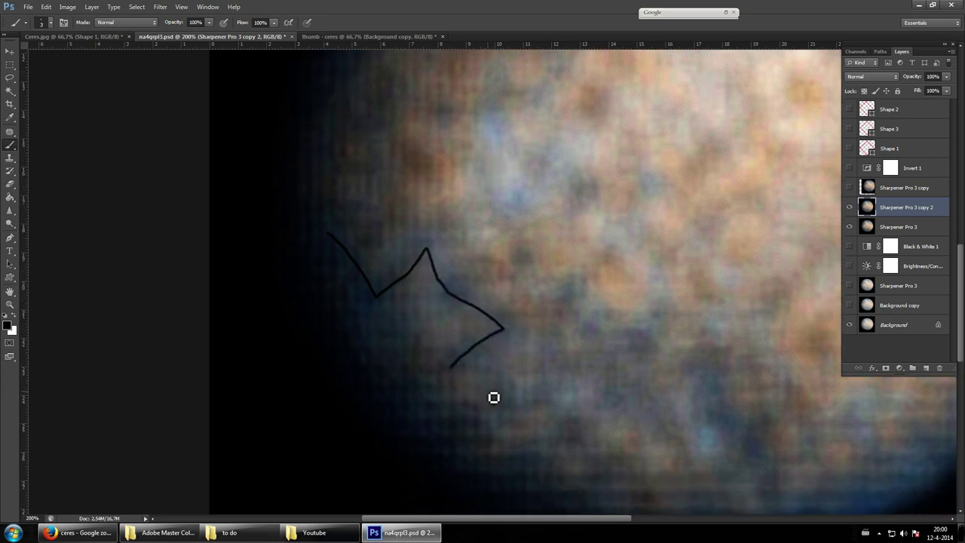
pyautogui.scroll(-1, 494, 397)
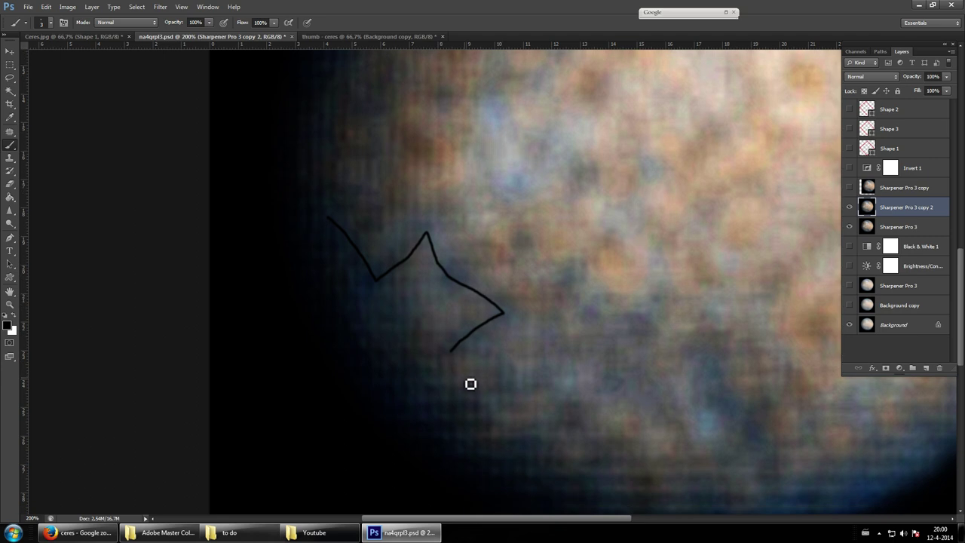
pyautogui.scroll(-1, 466, 381)
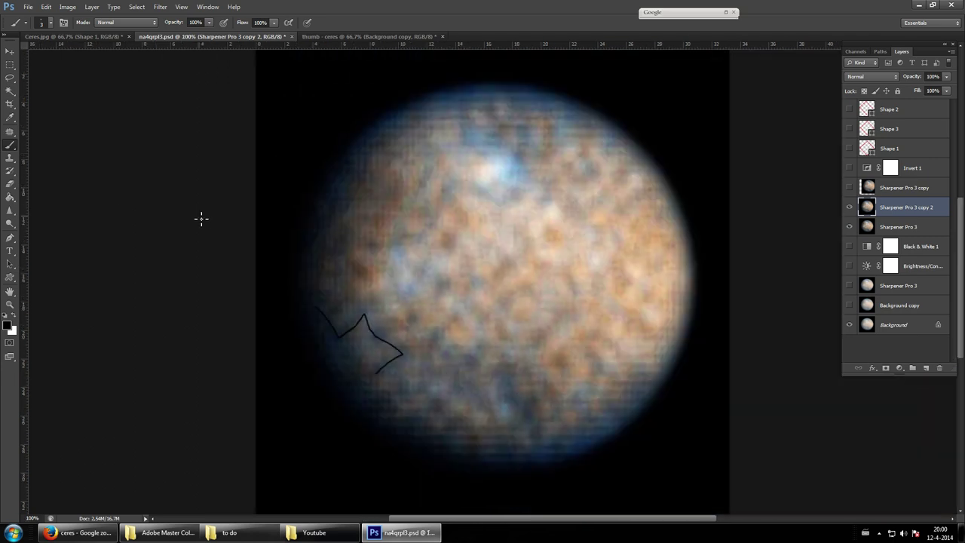
# Hide copy 2, show the Shape 1 diamond, and draw a new square outline on the planet
pyautogui.click(849, 207)
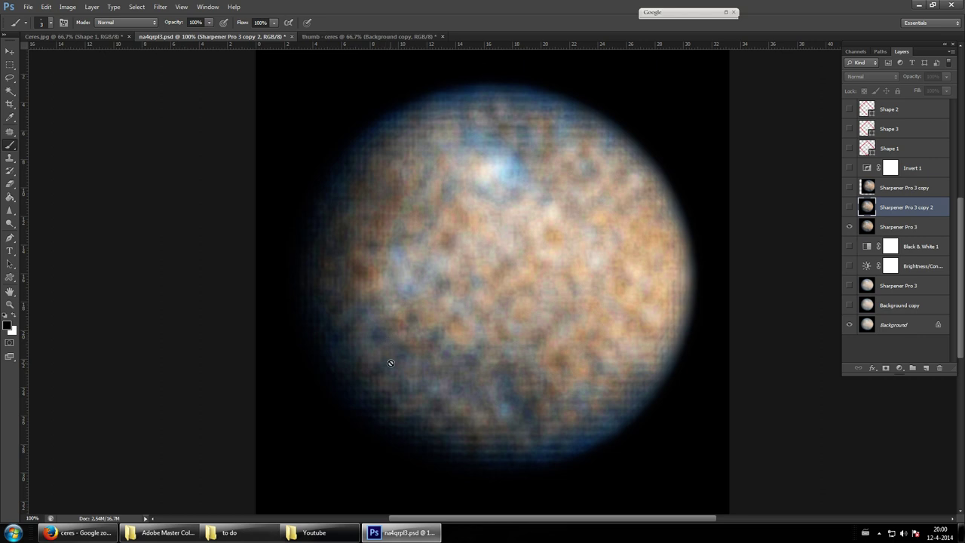
pyautogui.click(10, 51)
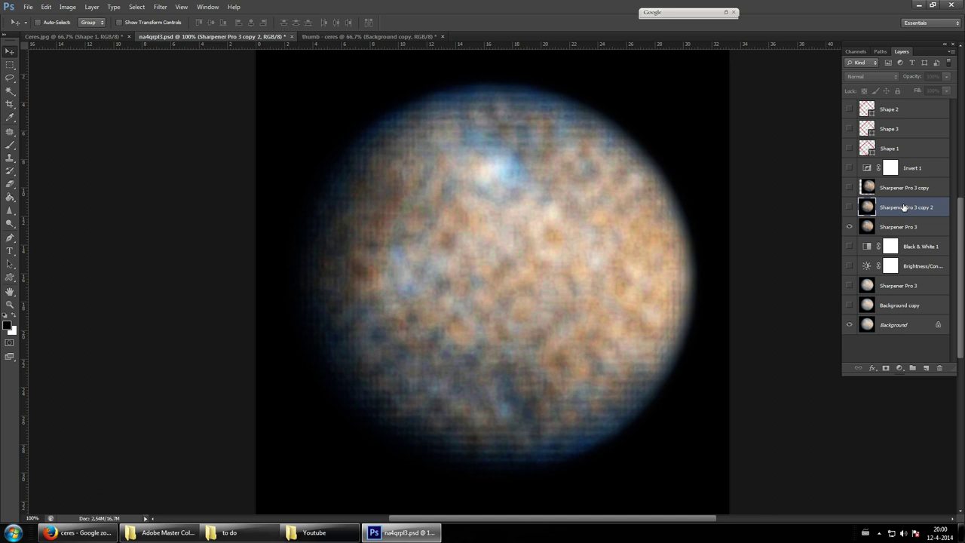
pyautogui.click(895, 228)
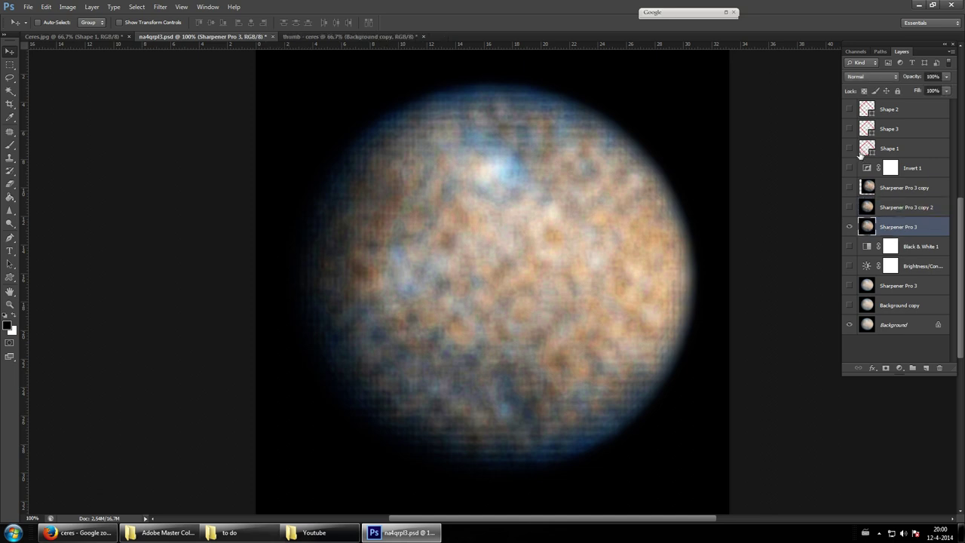
pyautogui.click(850, 150)
pyautogui.click(14, 278)
pyautogui.moveTo(407, 175)
pyautogui.mouseDown()
pyautogui.moveTo(492, 260)
pyautogui.moveTo(433, 243)
pyautogui.moveTo(468, 157)
pyautogui.moveTo(504, 281)
pyautogui.mouseUp()
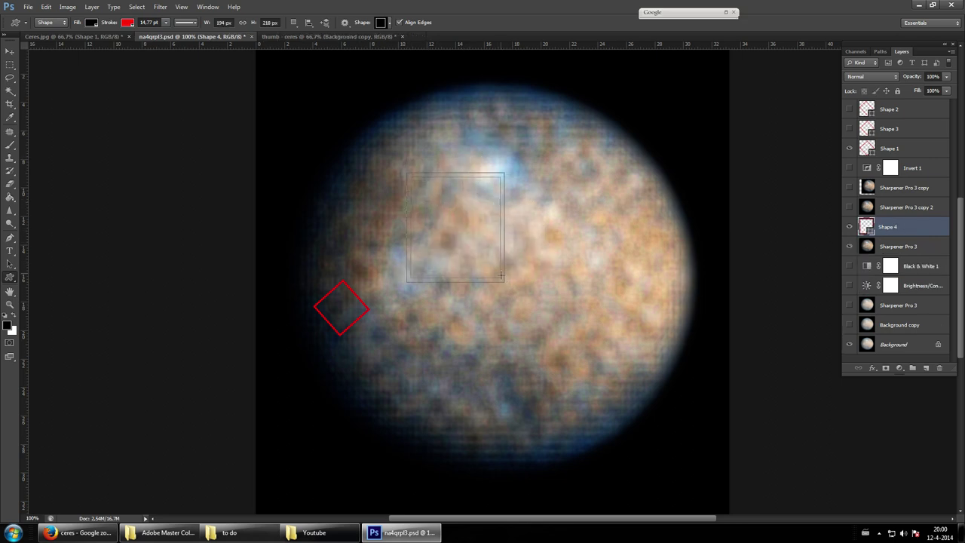
# Hide the large red square and drag the red diamond right of the planet's centre
pyautogui.click(10, 50)
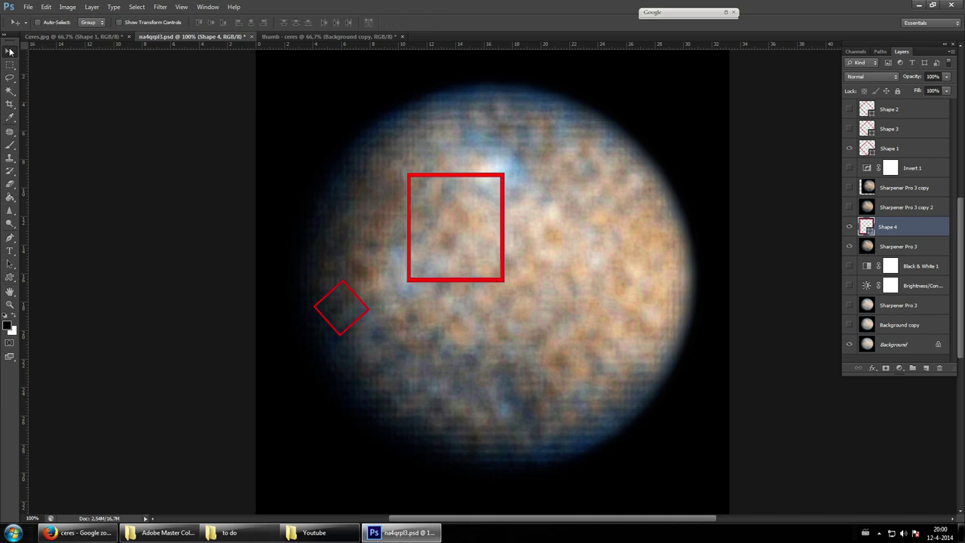
pyautogui.click(850, 227)
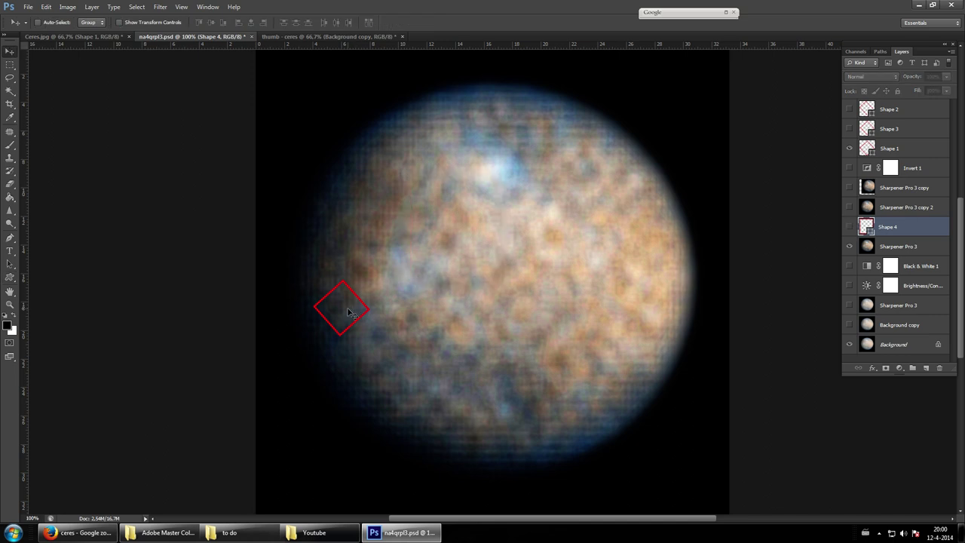
pyautogui.click(894, 149)
pyautogui.moveTo(347, 296)
pyautogui.mouseDown()
pyautogui.moveTo(419, 263)
pyautogui.moveTo(333, 306)
pyautogui.mouseUp()
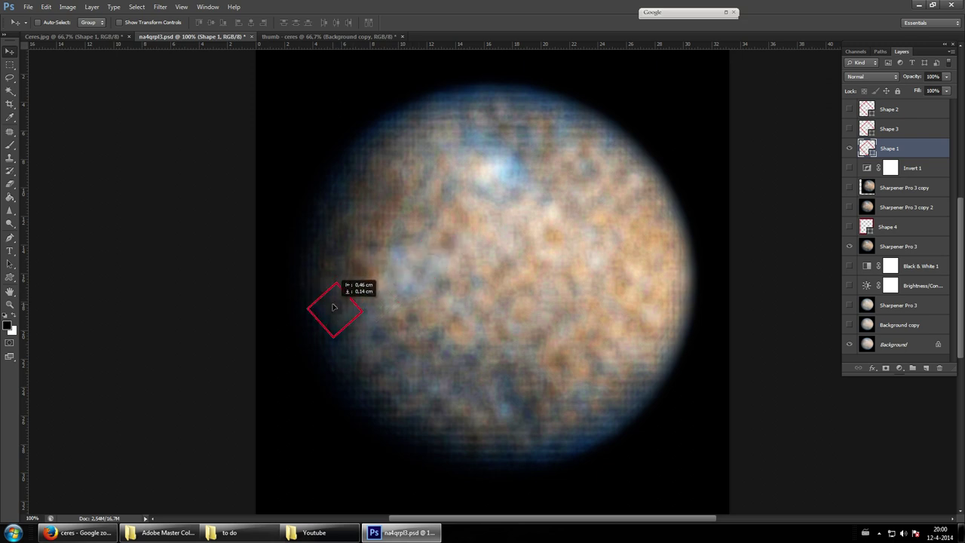
pyautogui.moveTo(334, 308)
pyautogui.mouseDown()
pyautogui.moveTo(334, 263)
pyautogui.moveTo(332, 320)
pyautogui.moveTo(335, 311)
pyautogui.moveTo(552, 305)
pyautogui.mouseUp()
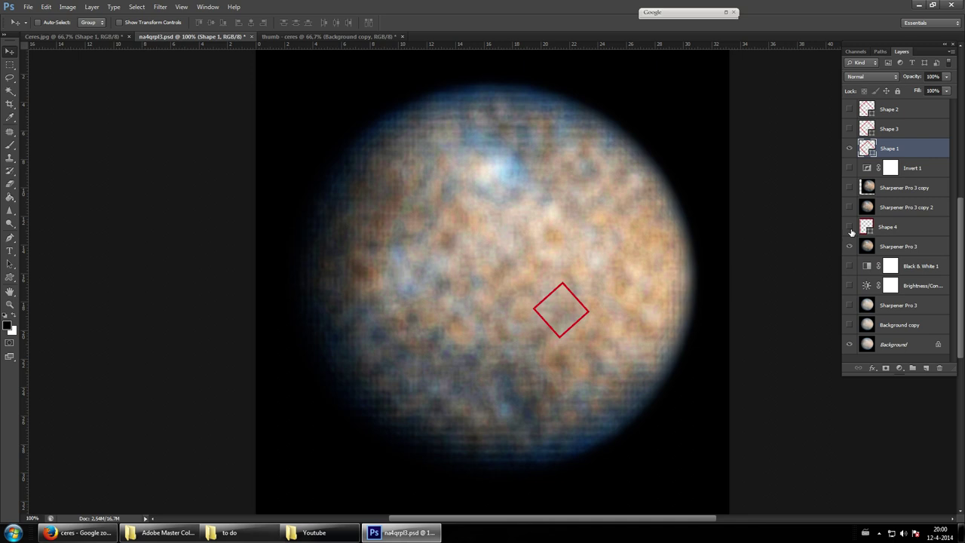
# Select and show the black scribble sketch layer, Sharpener Pro 3 copy 2
pyautogui.click(894, 207)
pyautogui.click(850, 206)
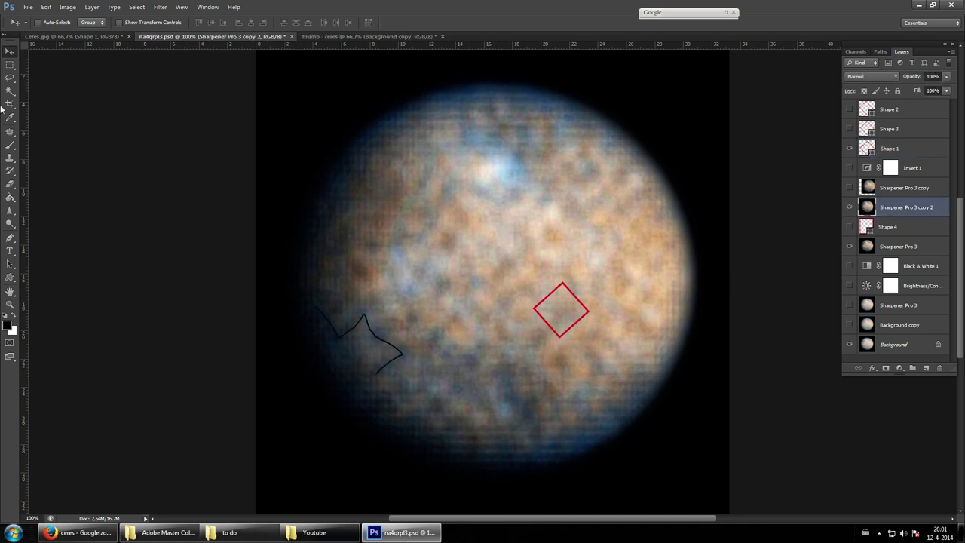
pyautogui.click(10, 223)
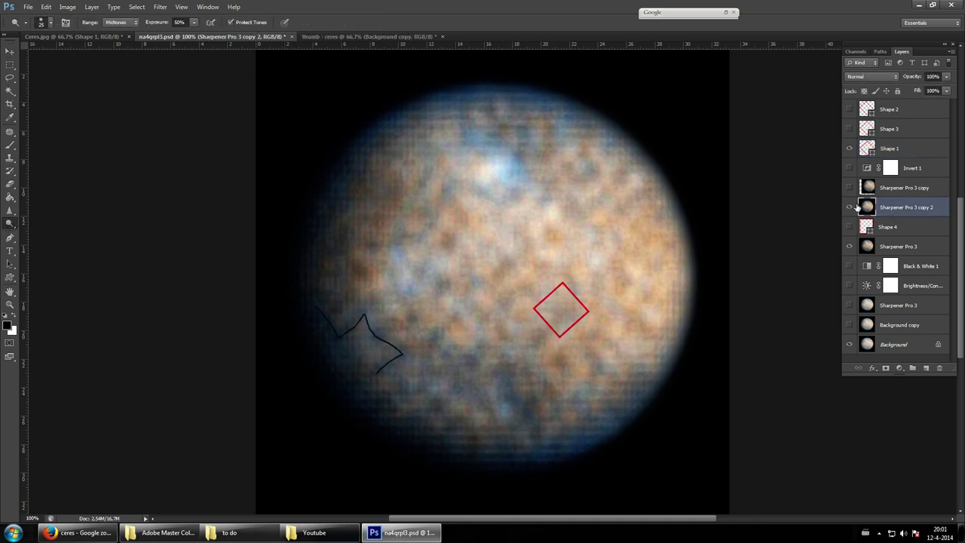
# Toggle the red sketch layer on and off, then hide the red diamond and black zigzag
pyautogui.click(908, 188)
pyautogui.click(850, 189)
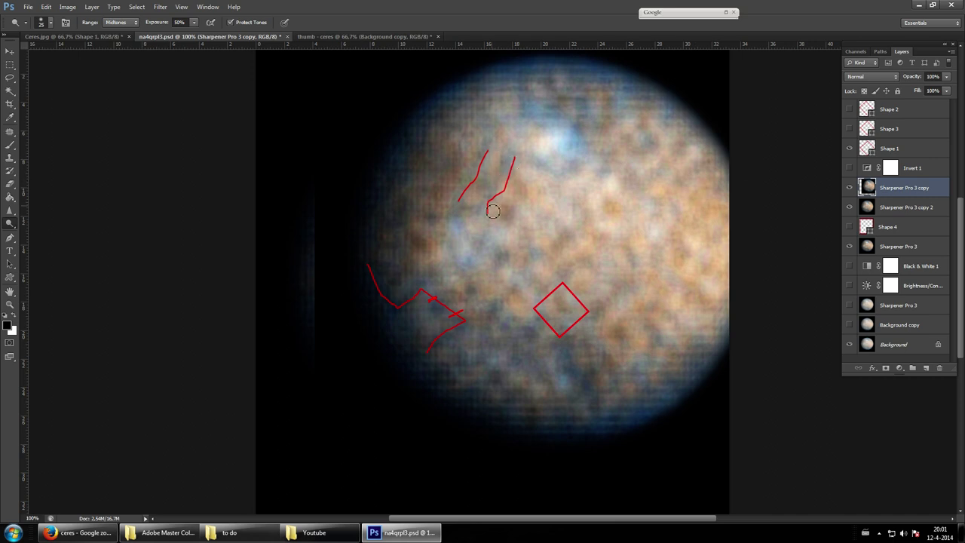
pyautogui.click(850, 188)
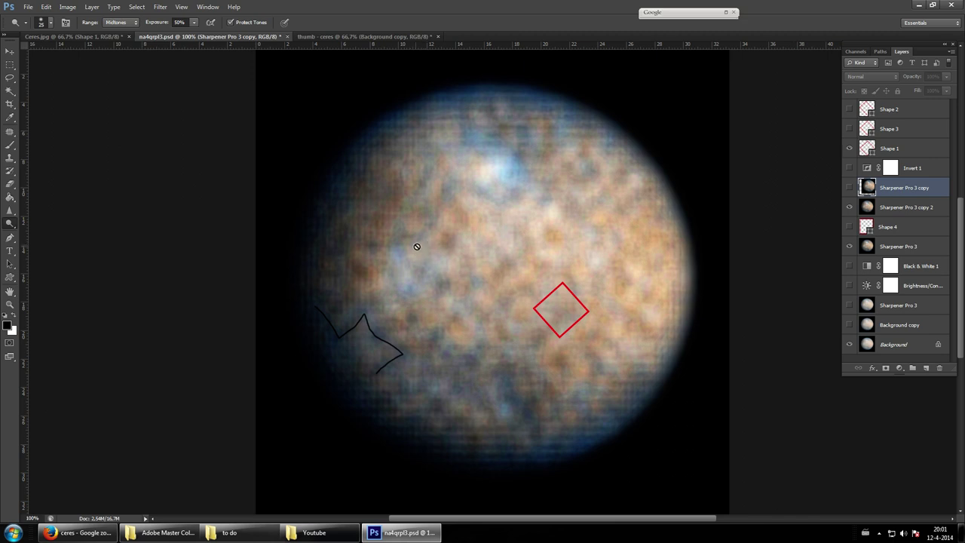
pyautogui.click(849, 148)
pyautogui.click(848, 206)
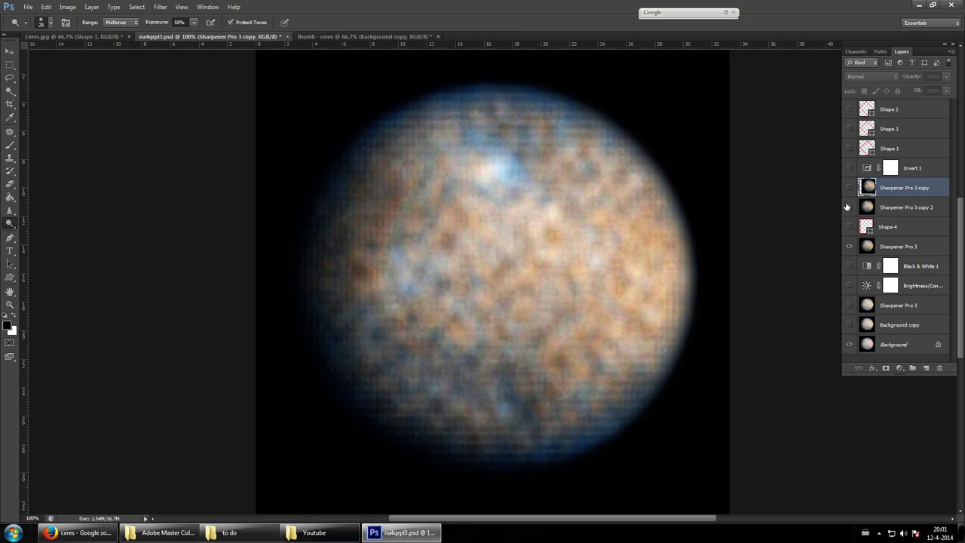
# Flip the Shape 3 diamond on and off, then show the Shape 2 diamond at lower-left
pyautogui.click(851, 129)
pyautogui.click(850, 130)
pyautogui.click(850, 109)
# Try nudging the lower-left red diamond, then zoom back out to 100%
pyautogui.click(9, 51)
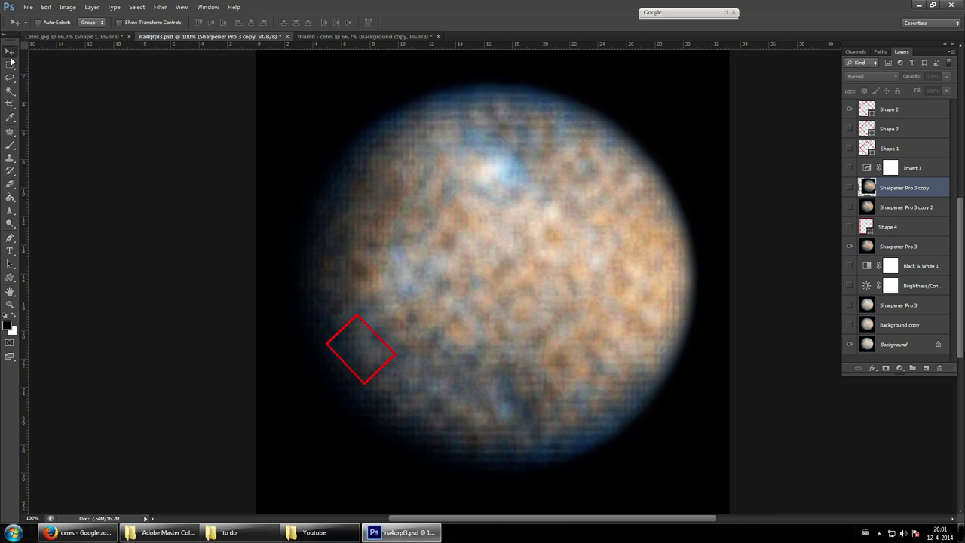
pyautogui.moveTo(359, 338); pyautogui.dragTo(423, 375)
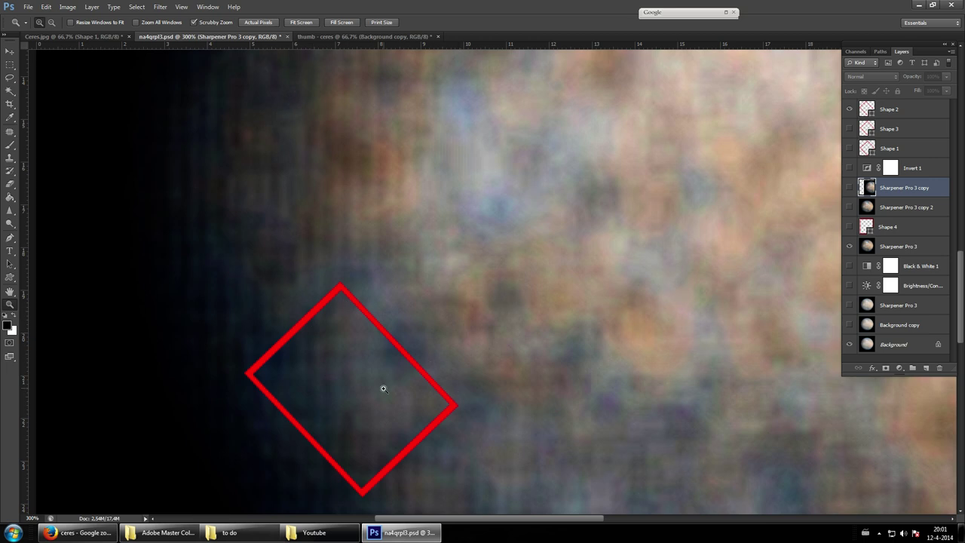
pyautogui.keyDown('alt'); pyautogui.click(342, 389); pyautogui.keyUp('alt')
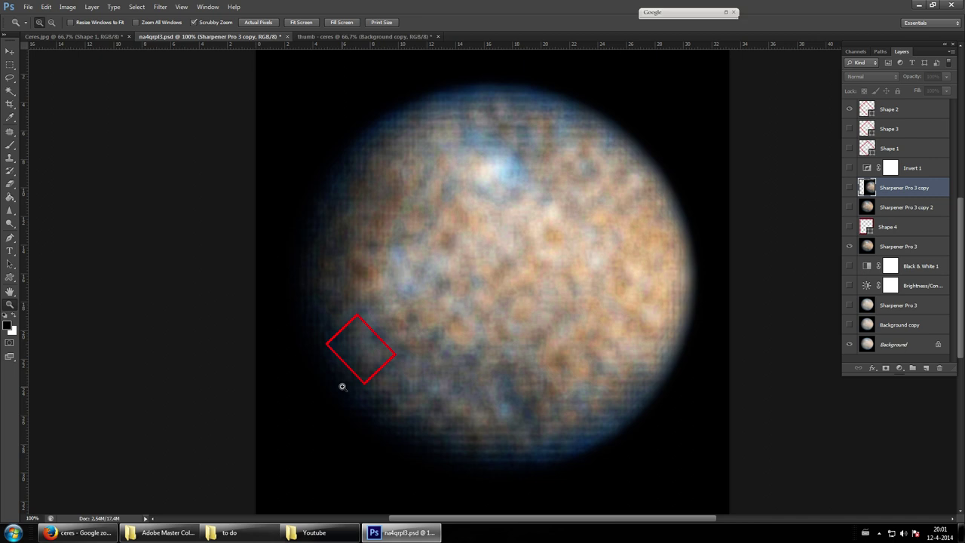
# Return to the Google Images results for Ceres in Firefox
pyautogui.click(63, 536)
pyautogui.scroll(3, 377, 323)
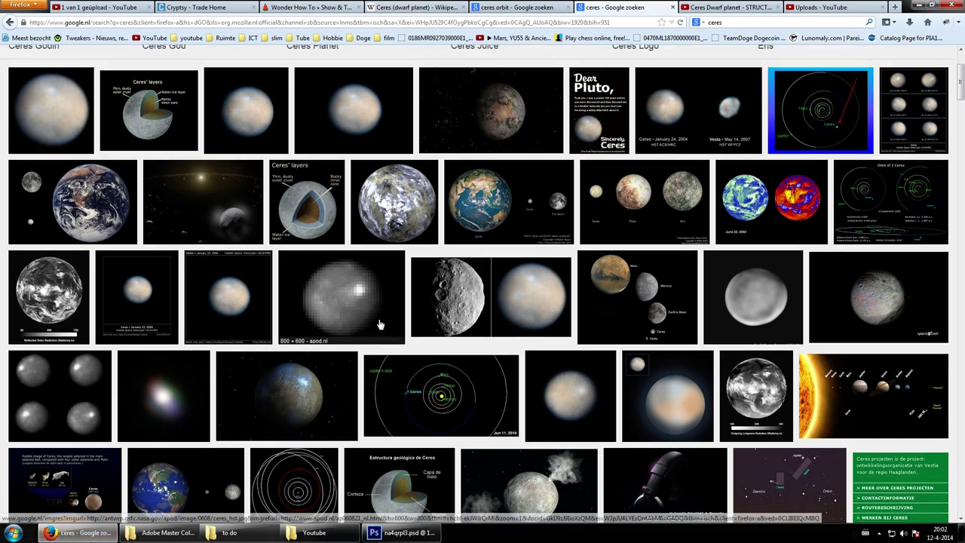
pyautogui.scroll(-3, 286, 311)
pyautogui.scroll(-2, 298, 287)
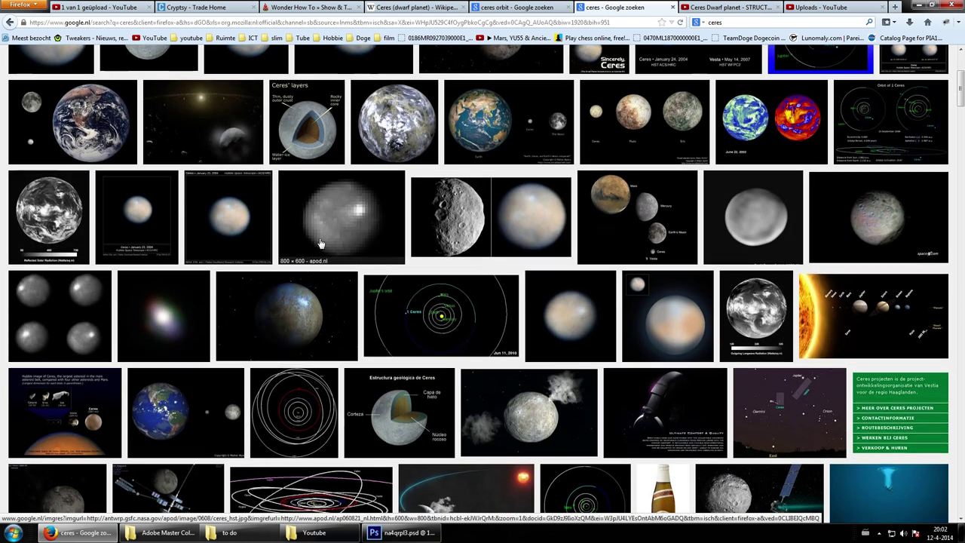
pyautogui.scroll(-1, 310, 257)
pyautogui.scroll(-4, 377, 150)
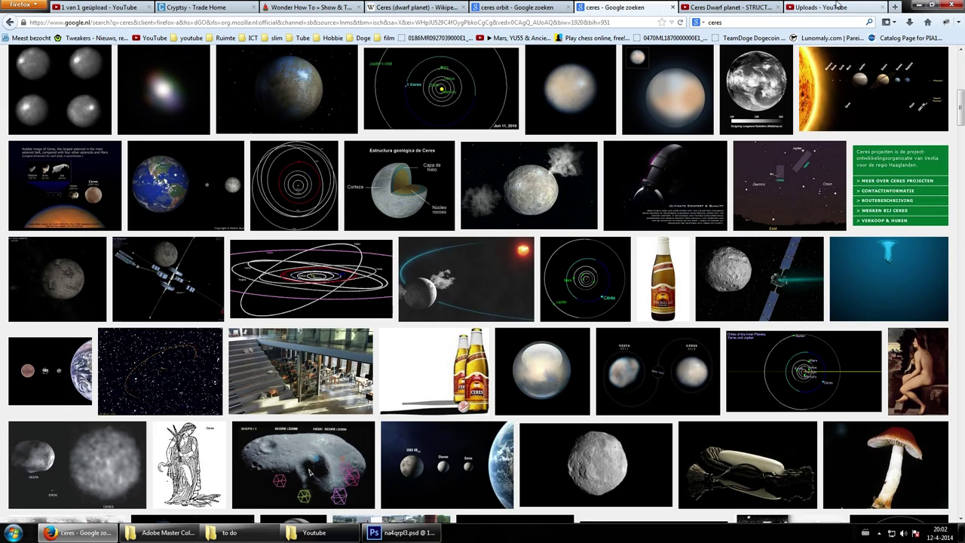
# Search Google for 'ceres possible life' from the Uploads tab
pyautogui.click(829, 7)
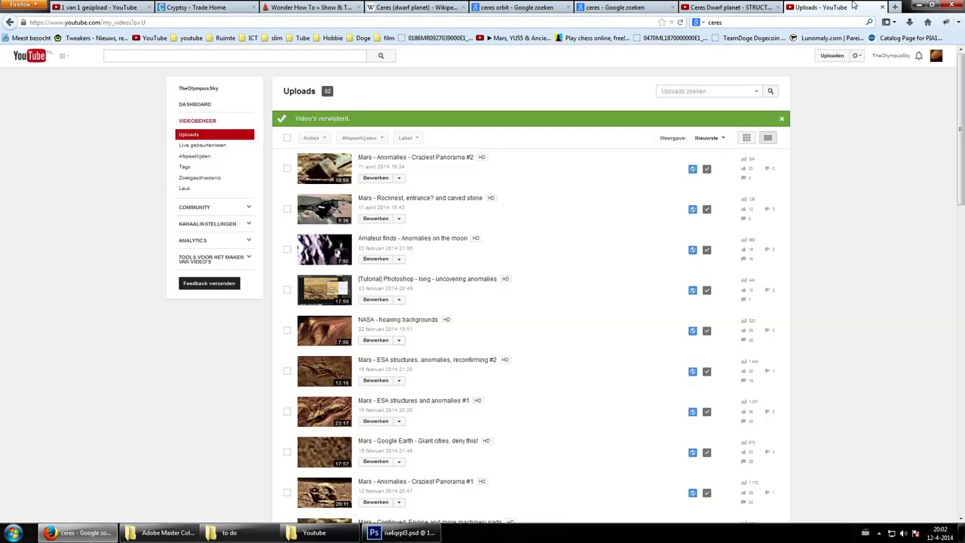
pyautogui.click(746, 22)
pyautogui.write('cer')
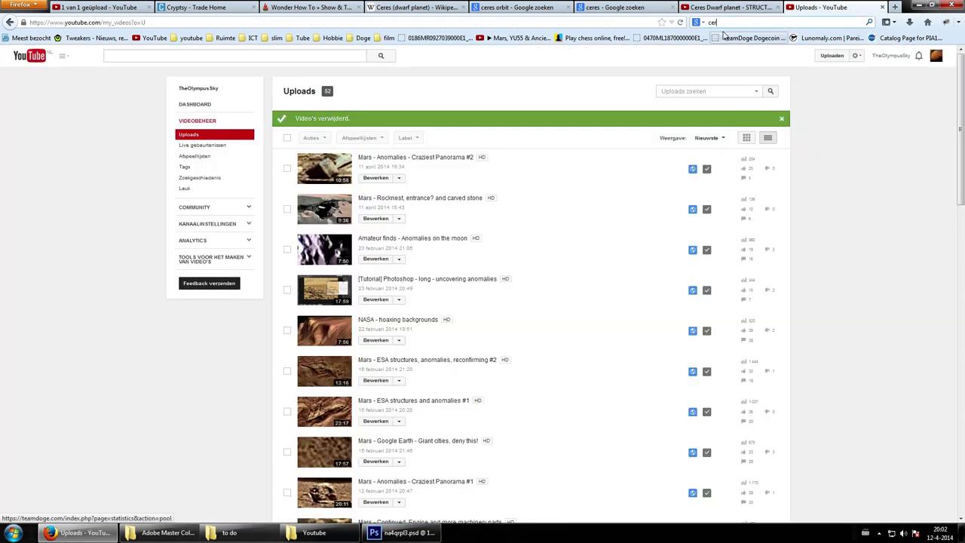
pyautogui.write('es poss')
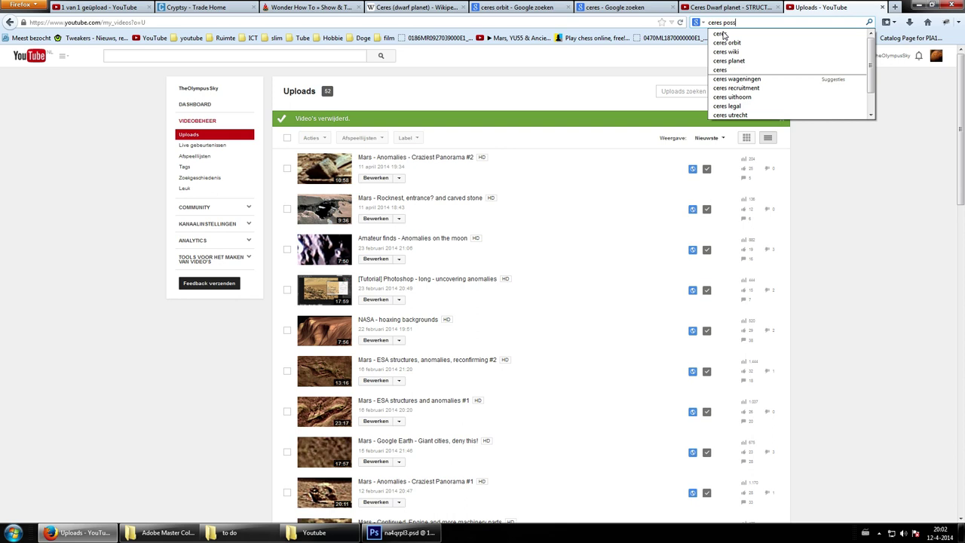
pyautogui.write('ible life')
pyautogui.press('Return')
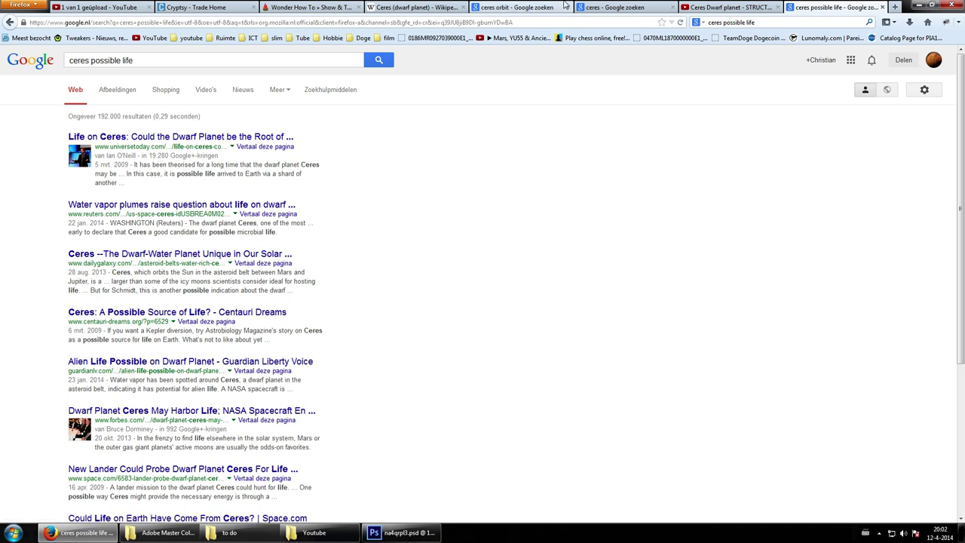
# Highlight the sentence on Dawn's early-2015 arrival in the Wikipedia Ceres article
pyautogui.click(418, 8)
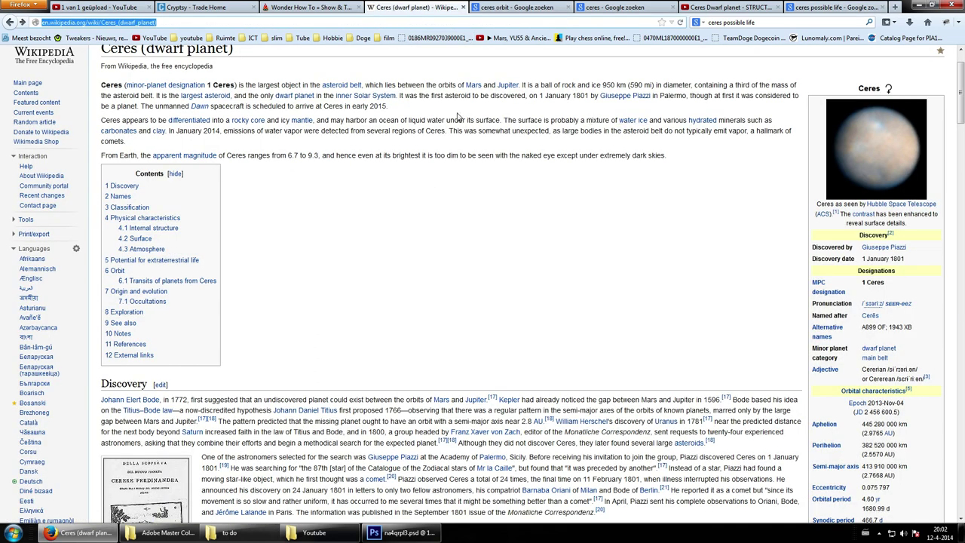
pyautogui.moveTo(392, 107); pyautogui.dragTo(316, 107)
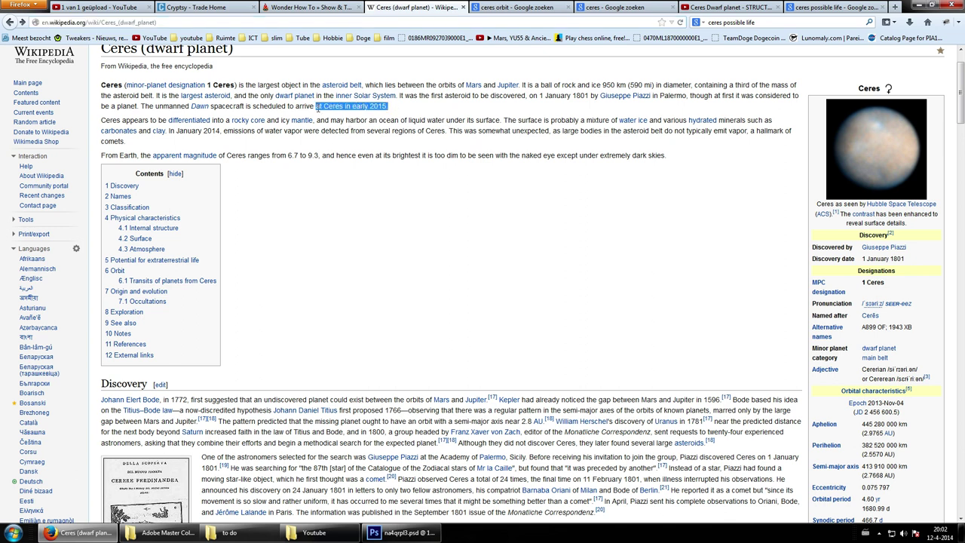
pyautogui.click(316, 107)
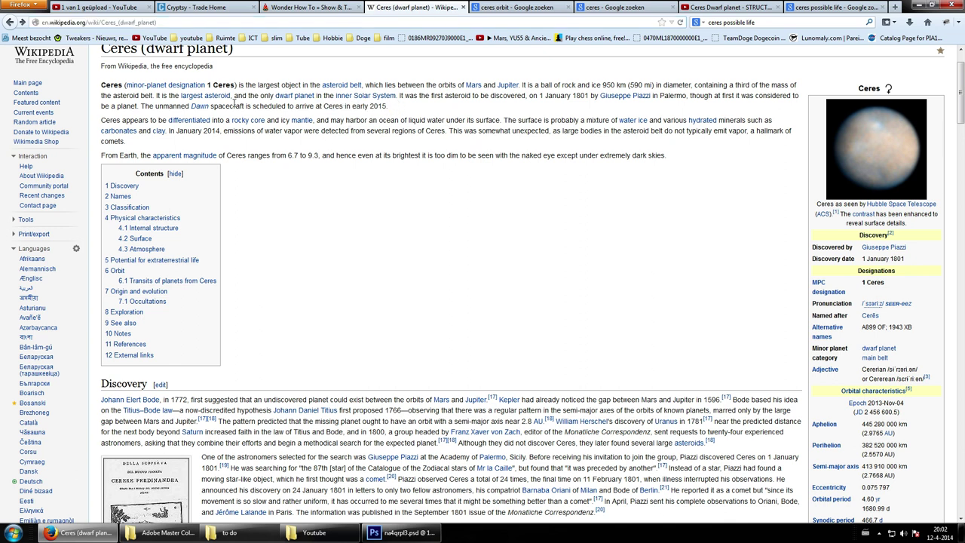
pyautogui.moveTo(211, 107); pyautogui.dragTo(394, 112)
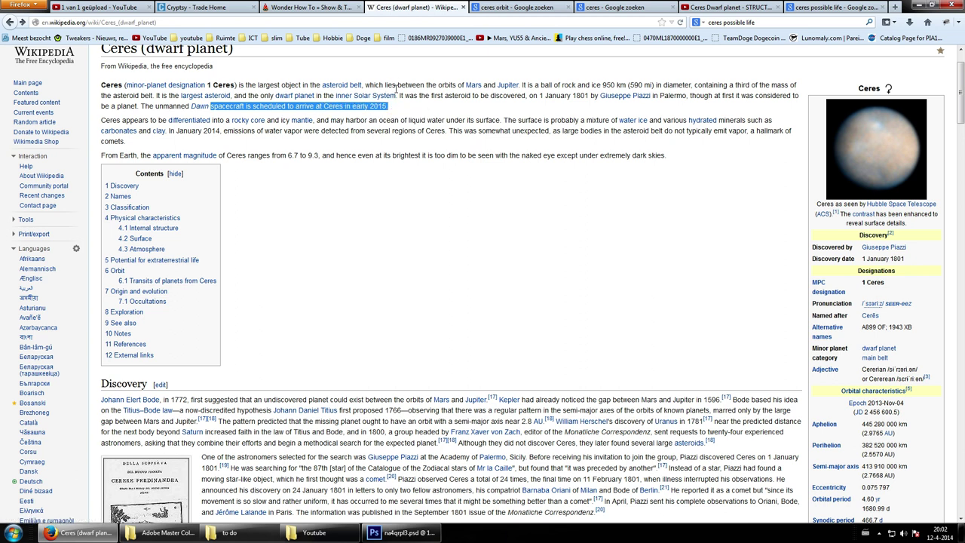
# Check the ceres orbit results and the Ceres STRUCTURES YouTube video, then return to Photoshop
pyautogui.click(512, 7)
pyautogui.click(726, 7)
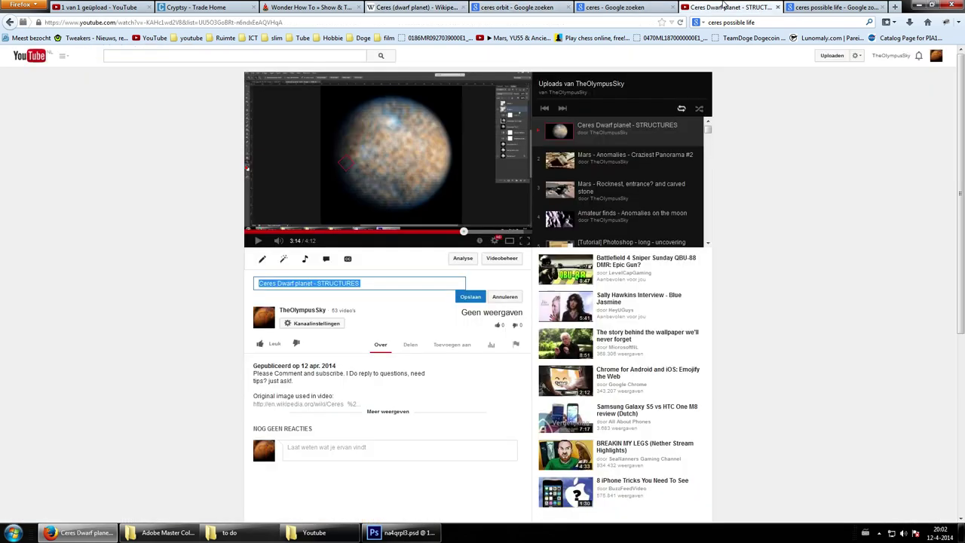
pyautogui.click(407, 533)
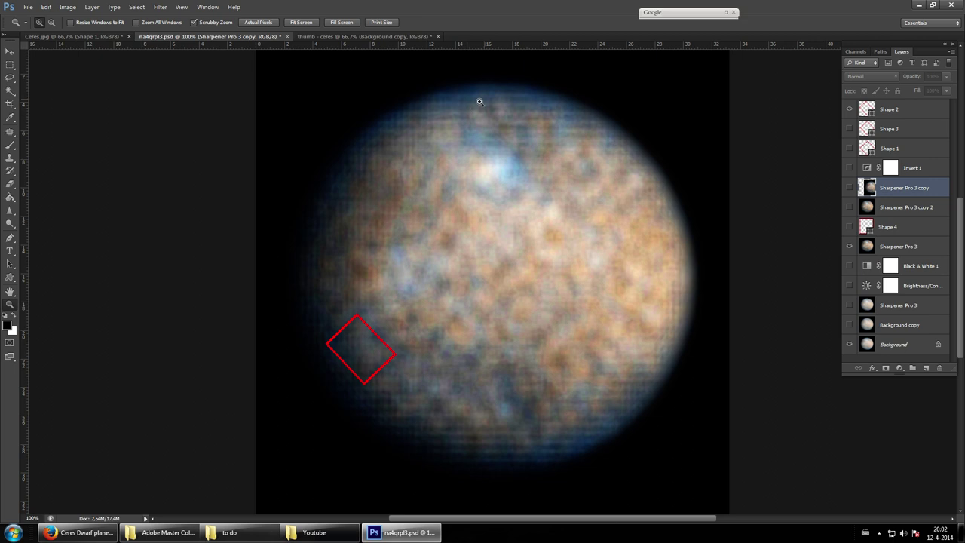
# Hide the Shape 2 red diamond, glance at Firefox, and return to Photoshop
pyautogui.click(850, 110)
pyautogui.click(50, 532)
pyautogui.hotkey('alt', 'Tab')
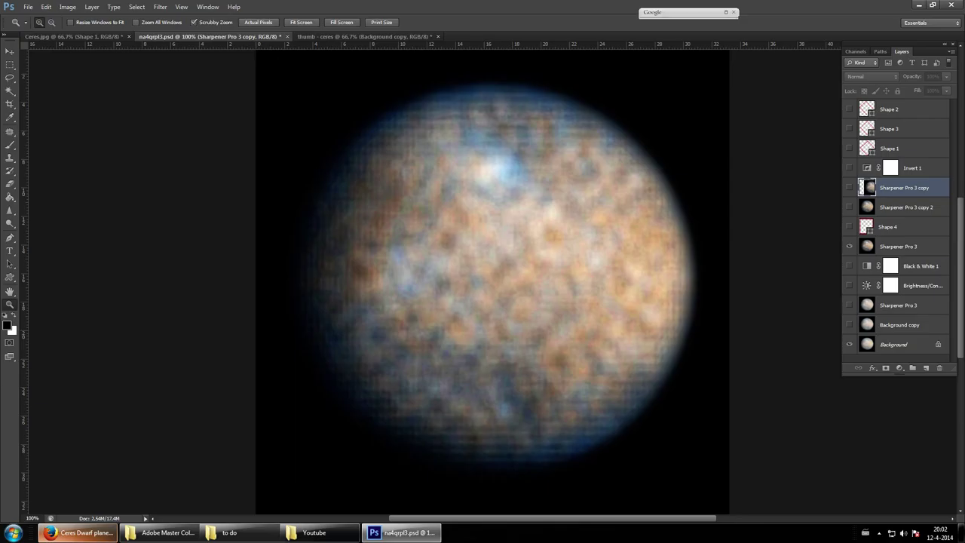